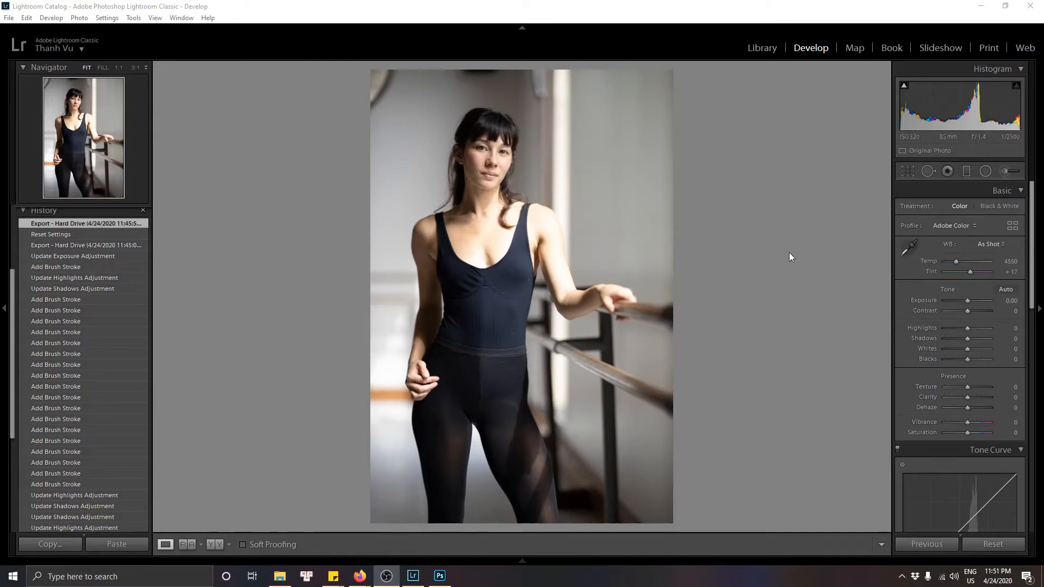
Step: Set the white balance Temp to 4000 and Tint to +19
left_click(1009, 262)
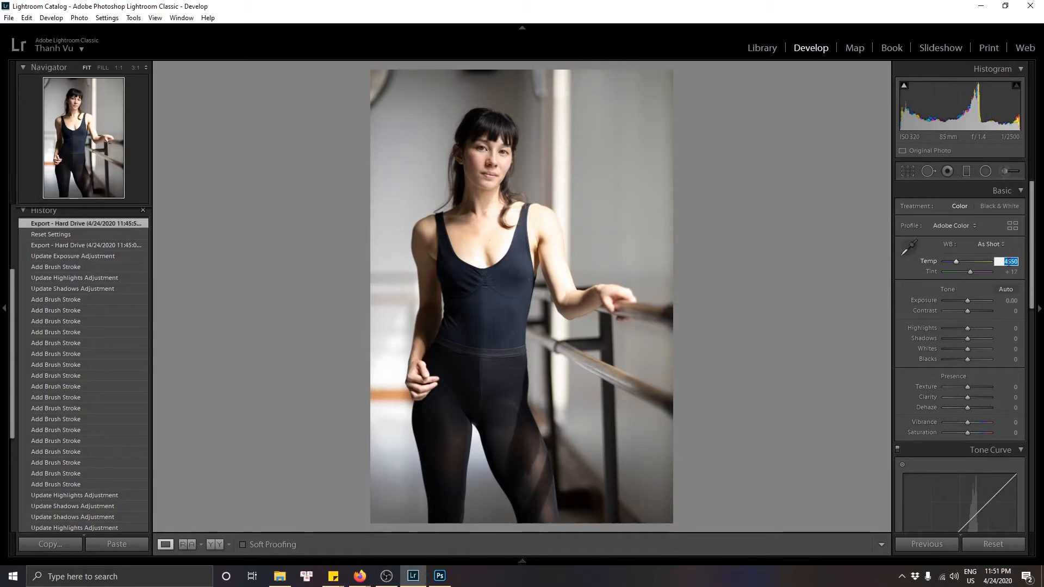
type("400")
key("Return")
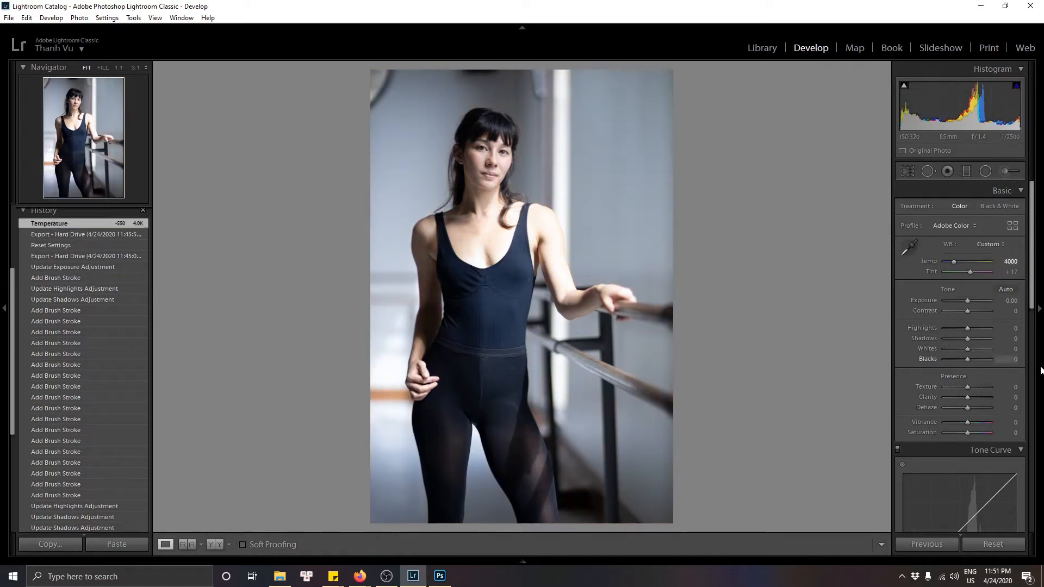
left_click(1012, 272)
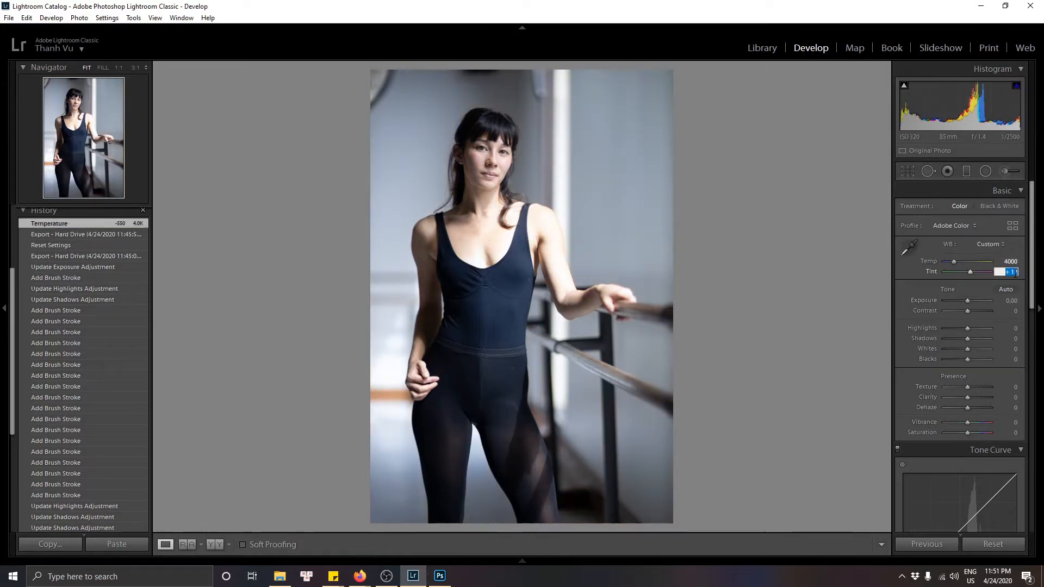
type("19")
key("Return")
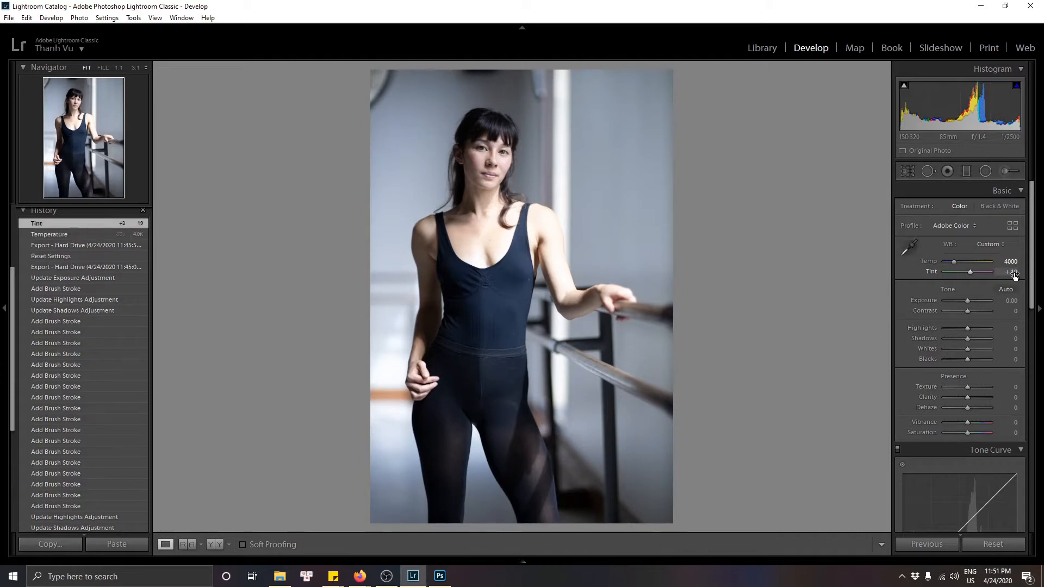
Step: Compare the edited photo with the original in the side-by-side before/after view
left_click(218, 544)
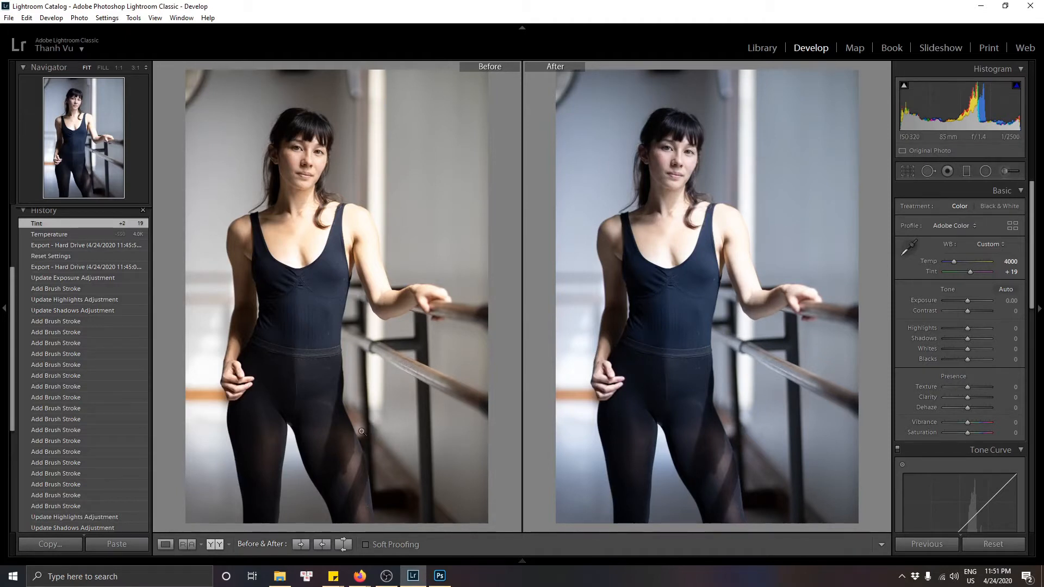
left_click(160, 544)
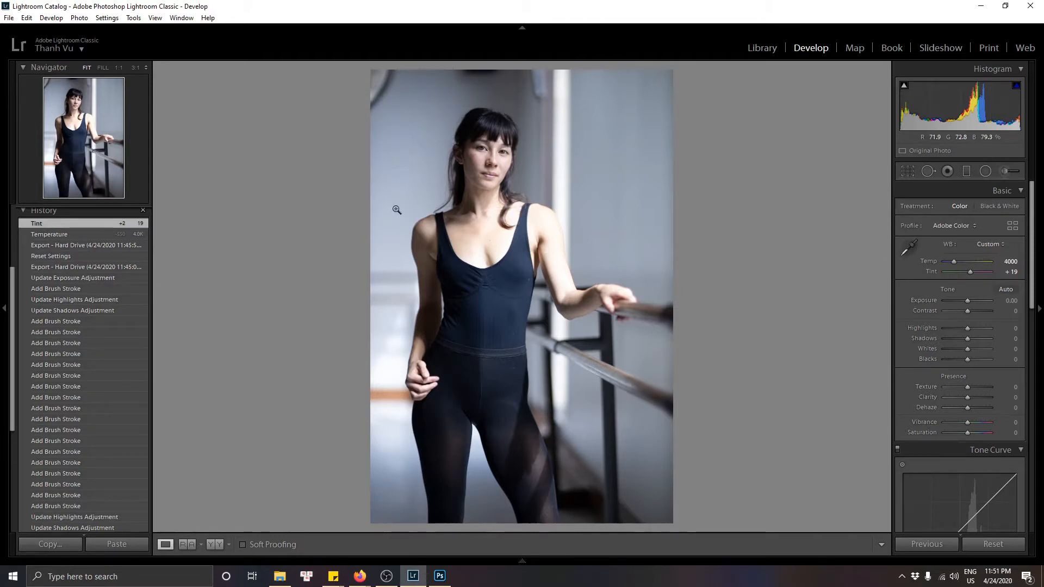
Step: Open the Adjustment Brush, choose the Burn (Darken) effect, and set its Shadows to -10
mouse_move(583, 547)
left_click(1005, 171)
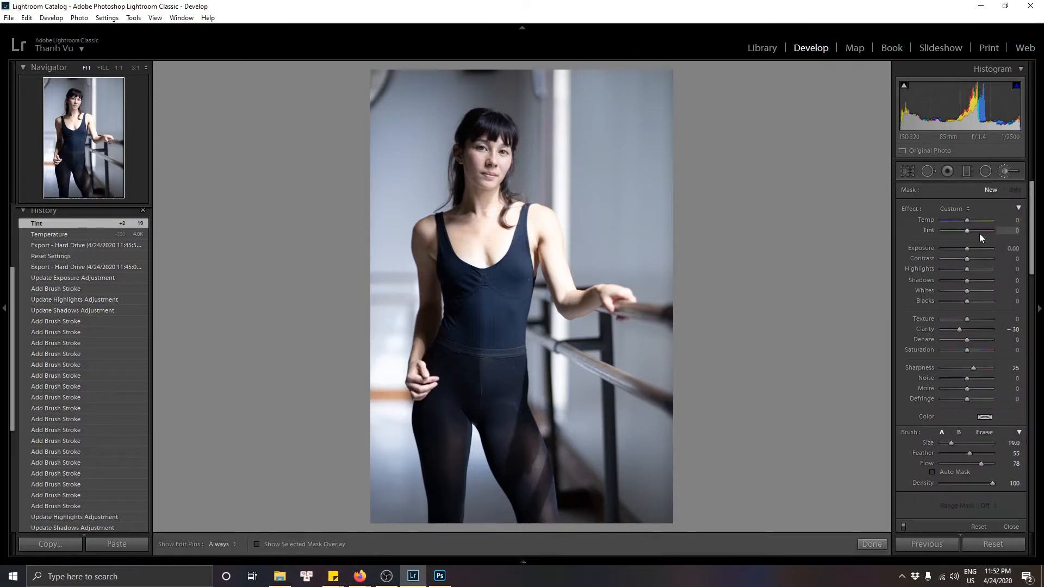
left_click(967, 208)
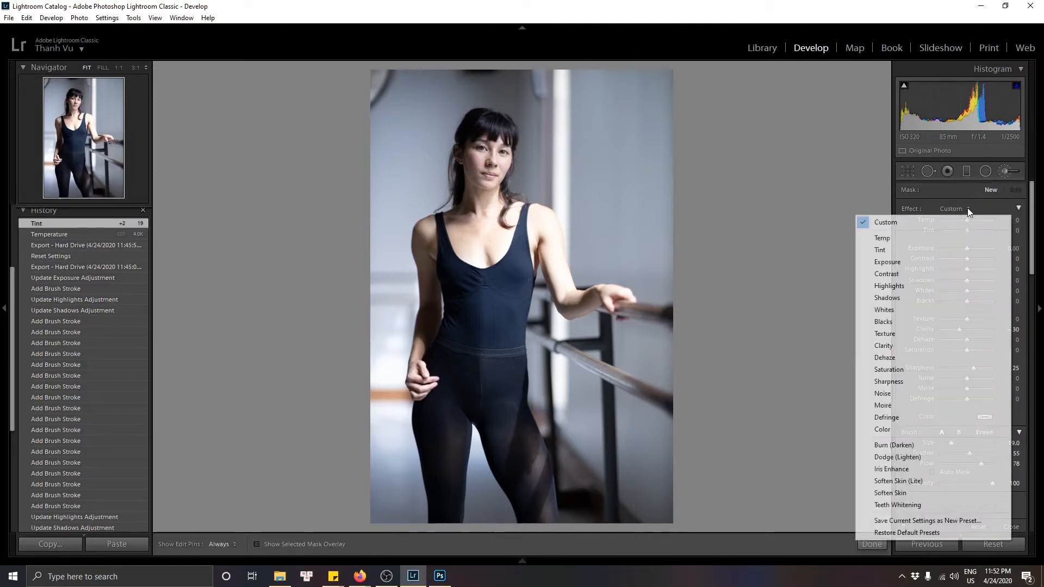
left_click(896, 446)
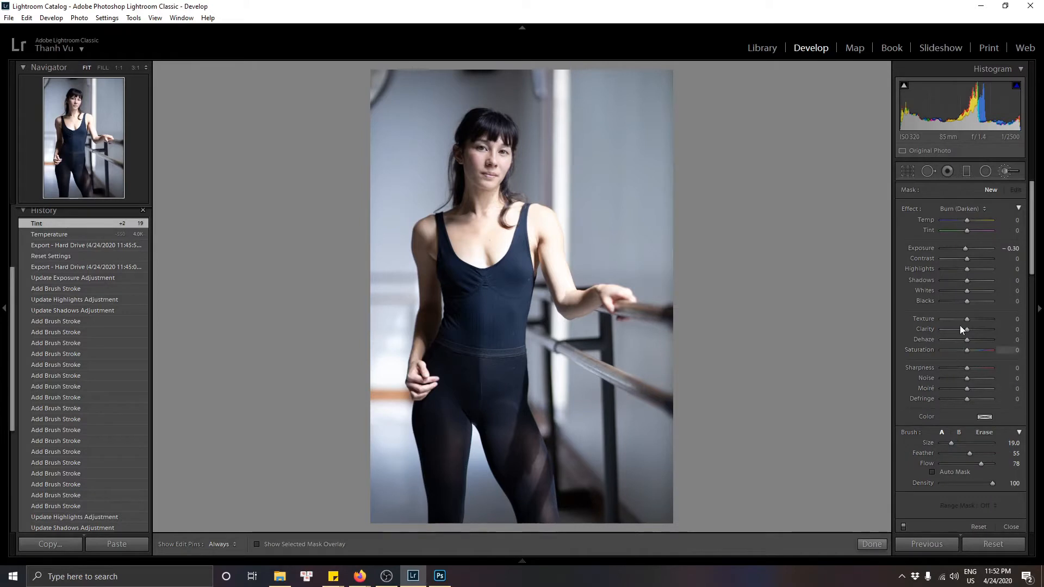
left_click(1015, 281)
type("-10")
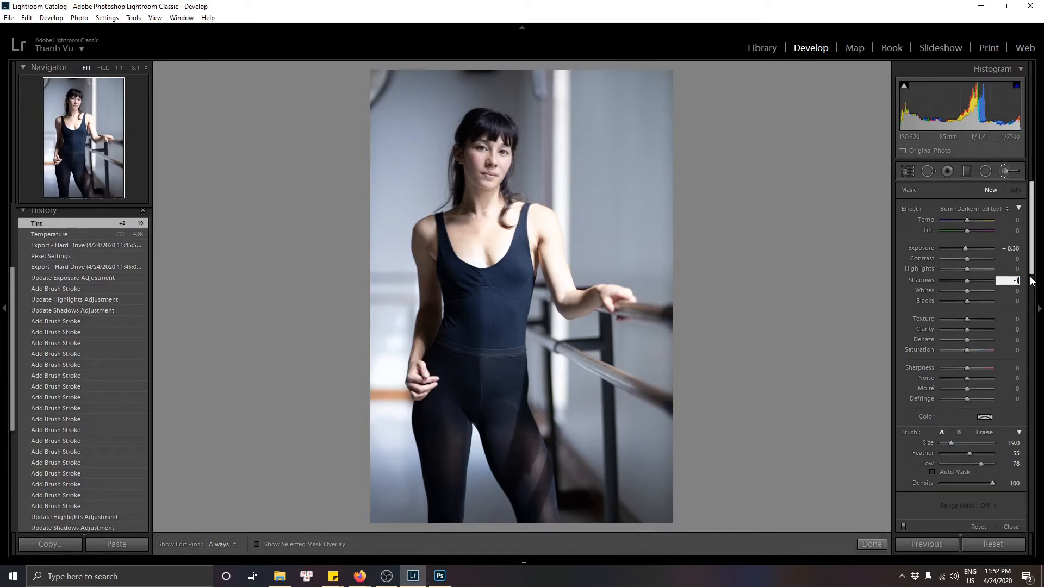
key("Return")
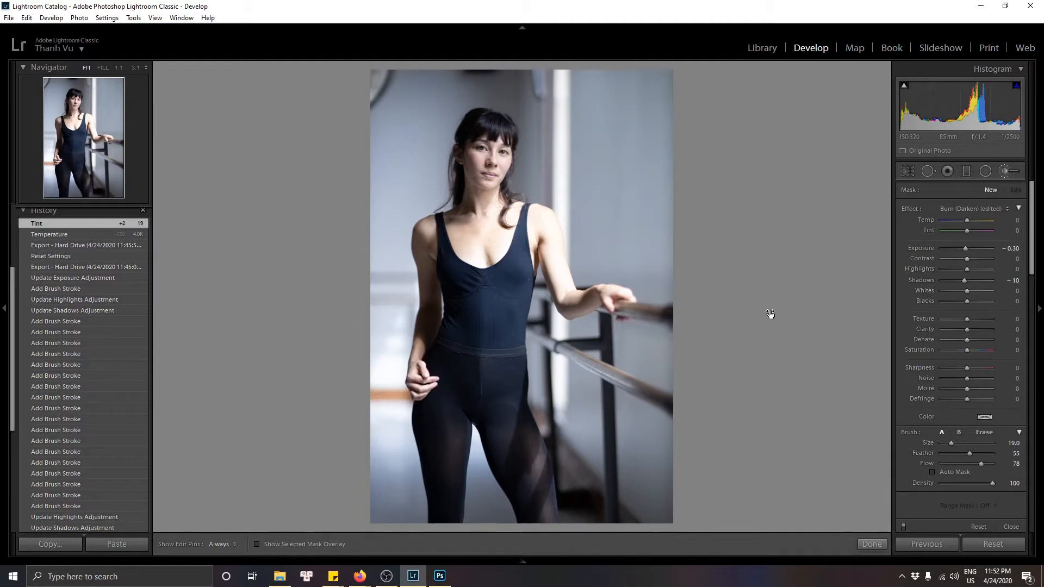
Step: Enlarge the brush to 26 and paint burn strokes over the left side of the frame and the model's shoulder
scroll(397, 265, "up", 7)
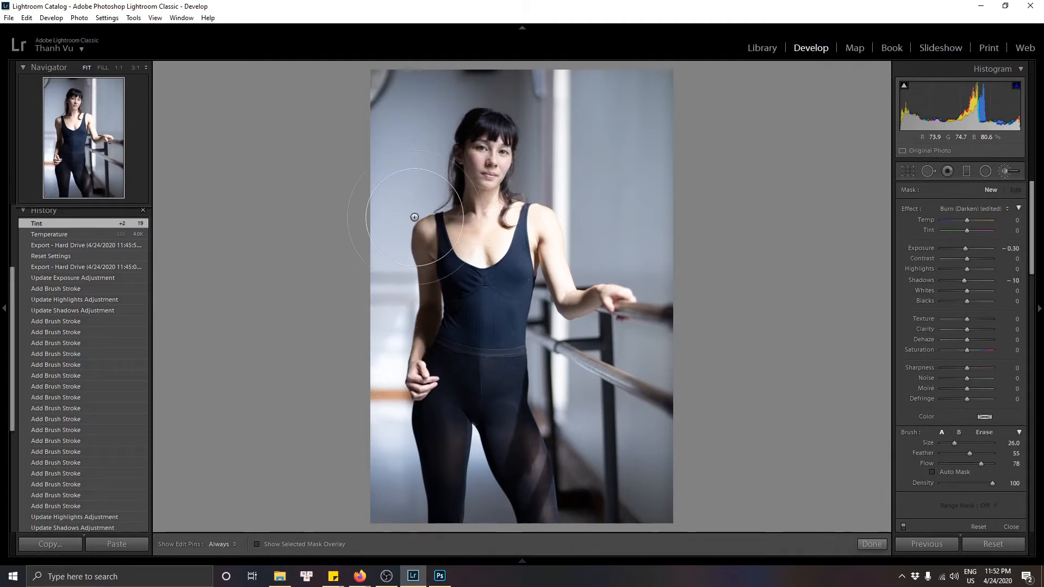
key("h")
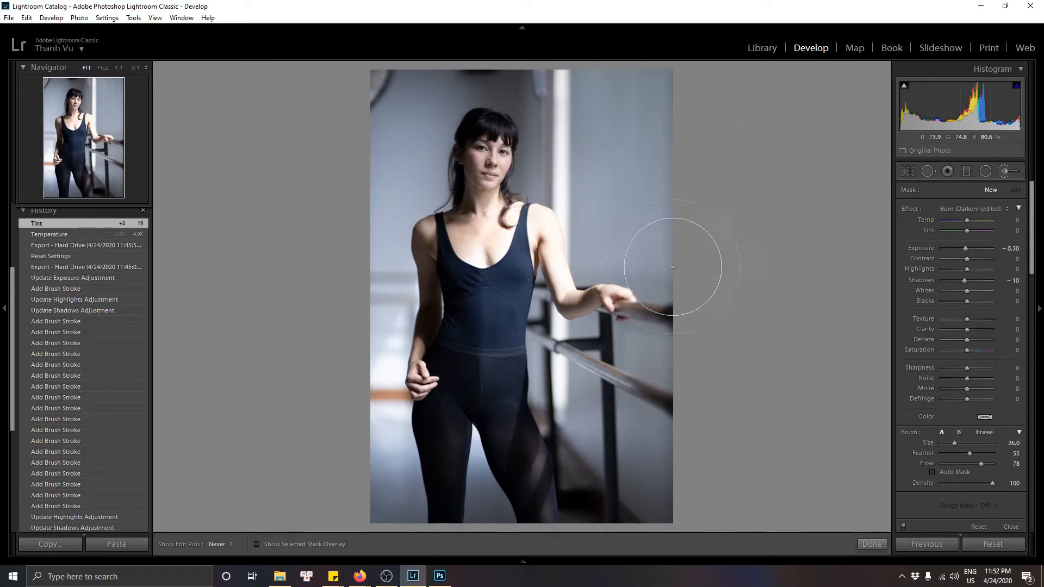
mouse_move(583, 556)
left_mouse_down()
mouse_move(338, 455)
mouse_move(384, 162)
mouse_move(442, 84)
mouse_move(473, 87)
left_mouse_up()
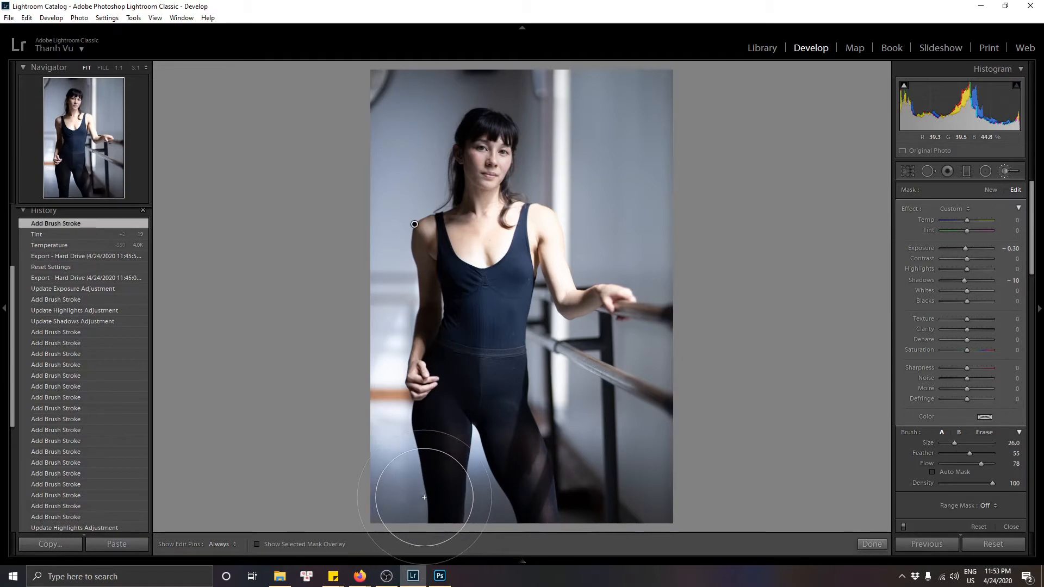
key("h")
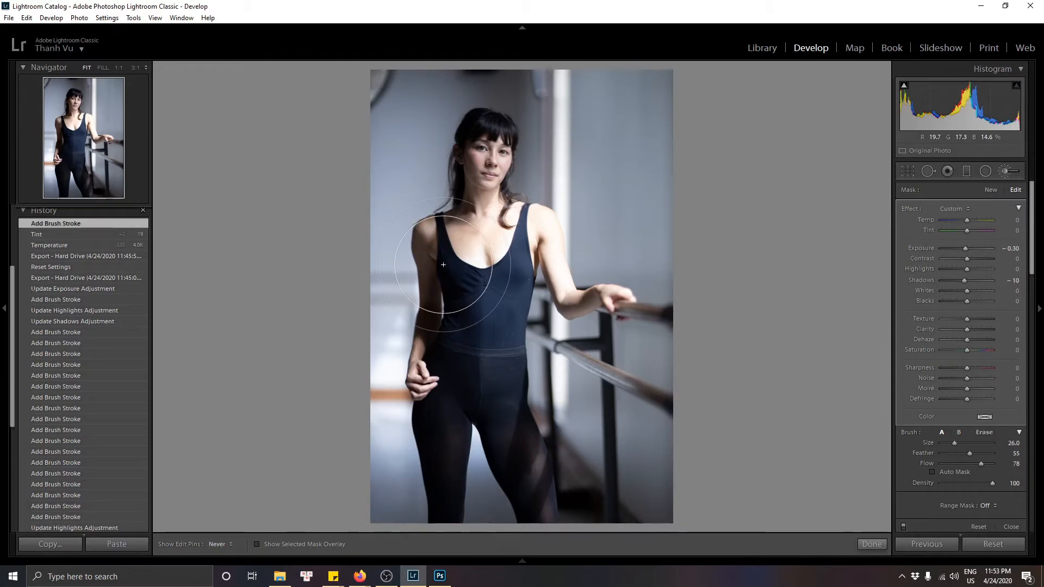
mouse_move(474, 288)
left_mouse_down()
mouse_move(487, 207)
mouse_move(484, 250)
left_mouse_up()
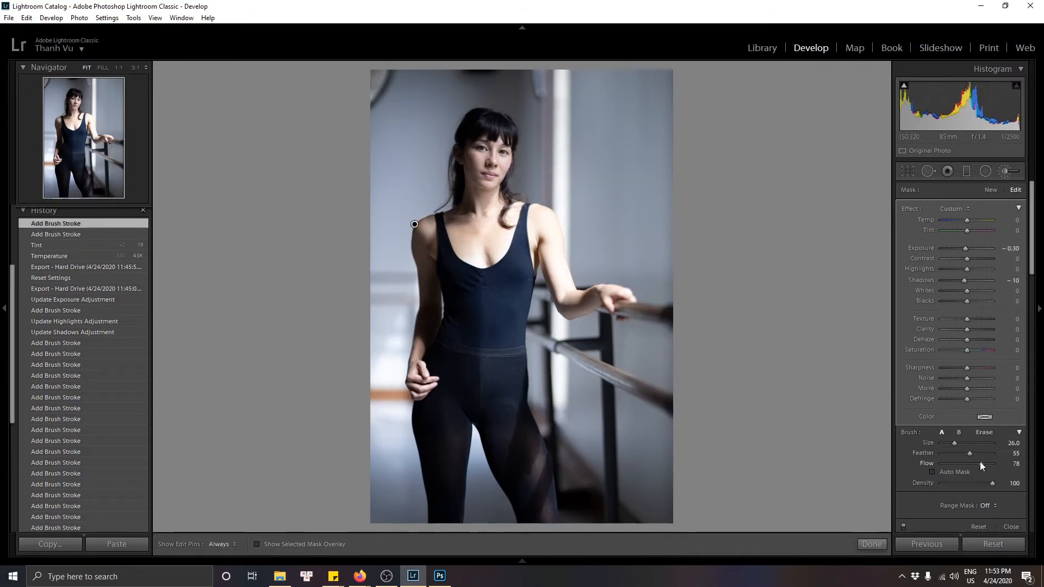
Step: Erase the burn mask from the model's neck and chest with a size 10 eraser, then close the brush
left_click(985, 433)
scroll(473, 254, "down", 2)
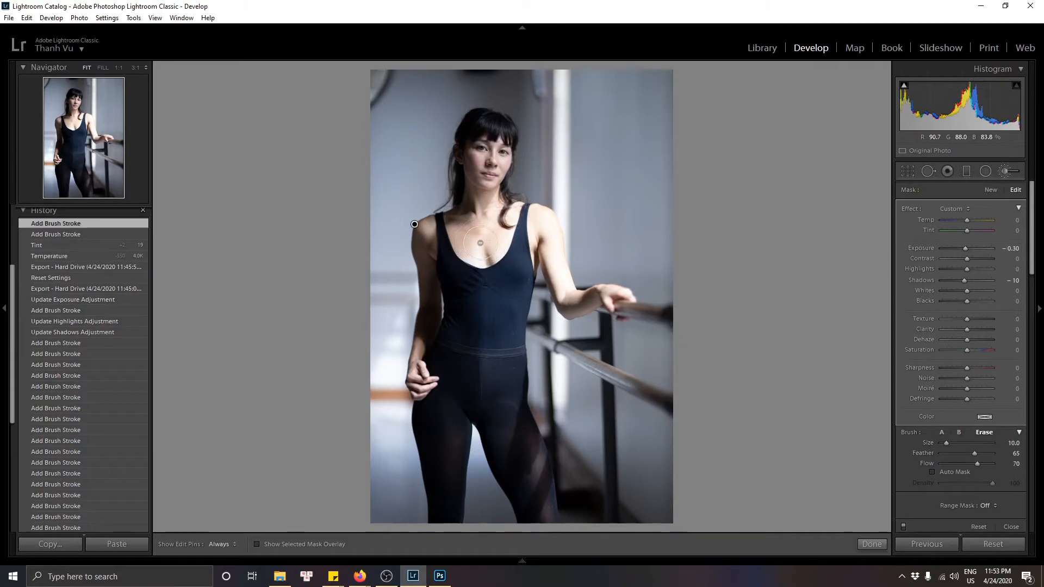
mouse_move(480, 244)
left_mouse_down()
mouse_move(465, 220)
mouse_move(483, 248)
mouse_move(468, 221)
mouse_move(470, 245)
mouse_move(468, 221)
mouse_move(477, 251)
mouse_move(470, 221)
mouse_move(477, 244)
mouse_move(467, 220)
mouse_move(454, 242)
mouse_move(446, 227)
mouse_move(442, 239)
mouse_move(459, 232)
mouse_move(463, 209)
mouse_move(473, 236)
mouse_move(474, 188)
mouse_move(478, 220)
left_mouse_up()
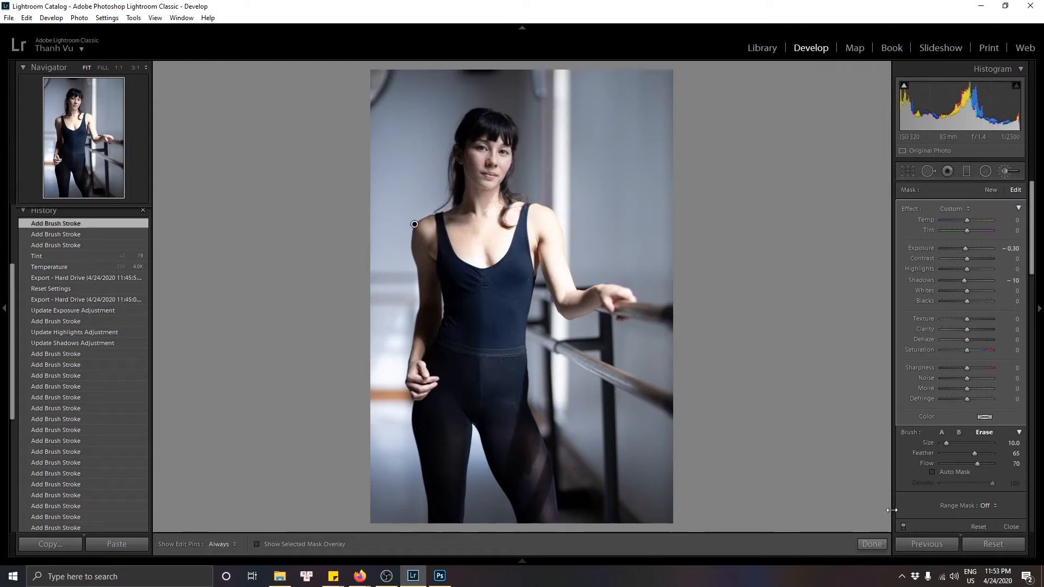
left_click(872, 547)
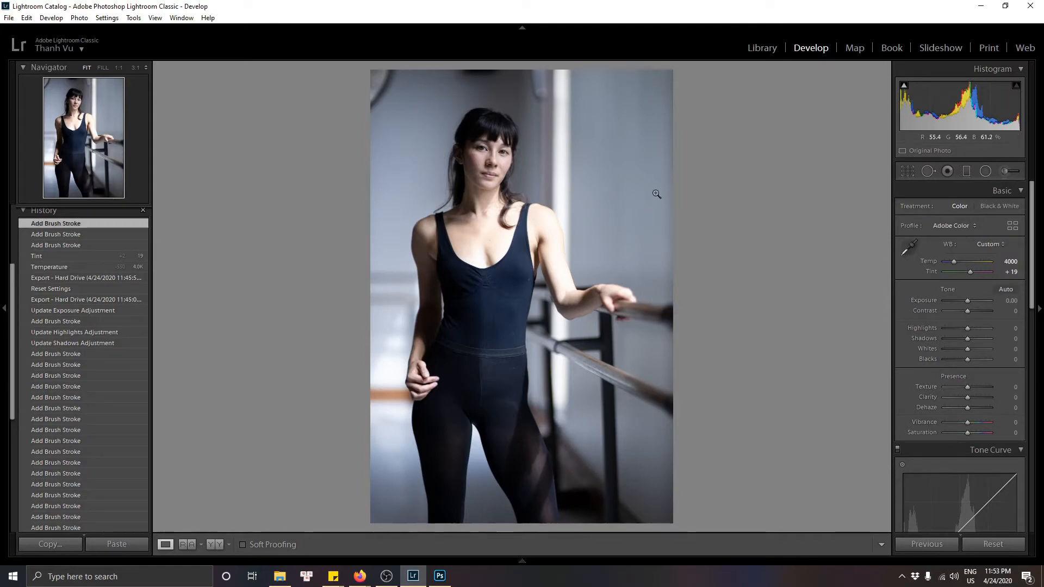
Step: Reopen the existing brush mask and set its Exposure to -0.45 and Highlights to -50
left_click(1006, 171)
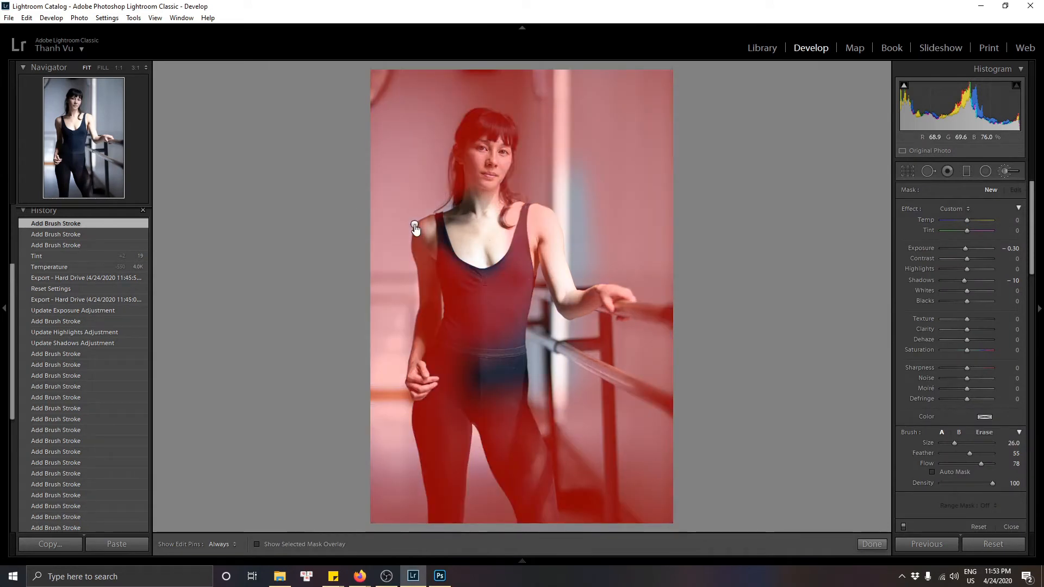
left_click(415, 227)
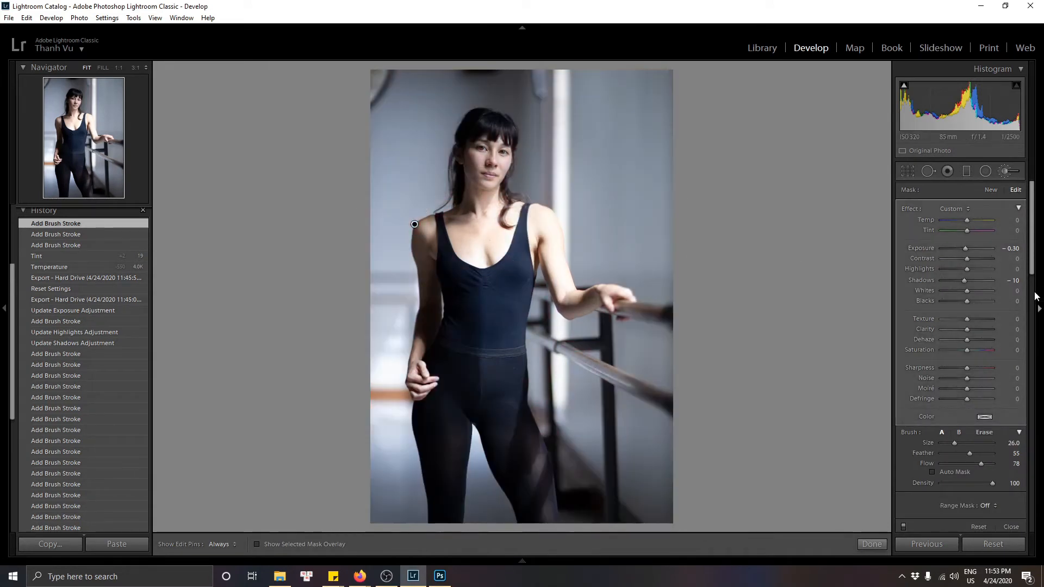
left_click(1013, 249)
type("-0.")
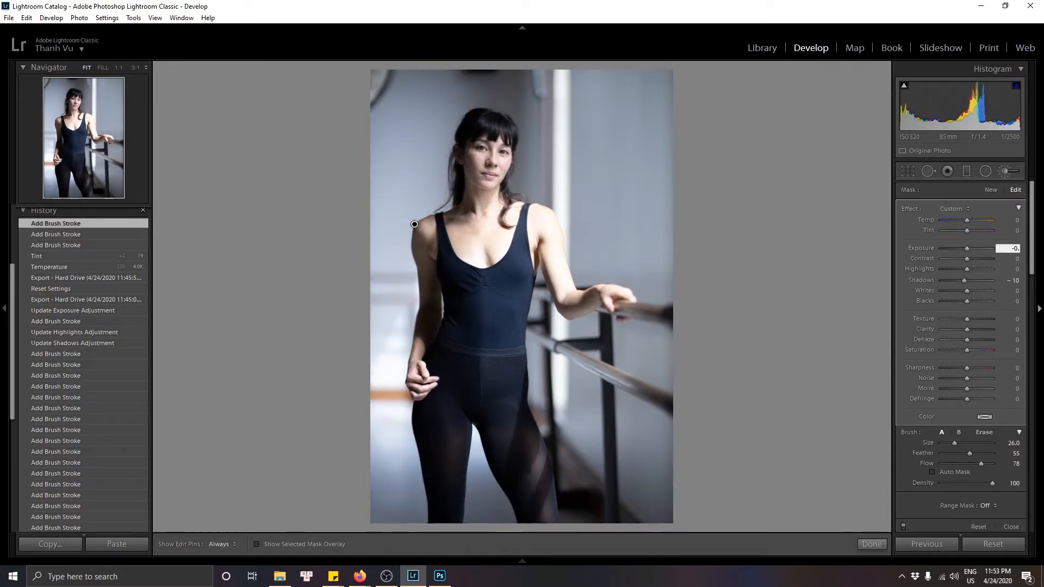
type("45")
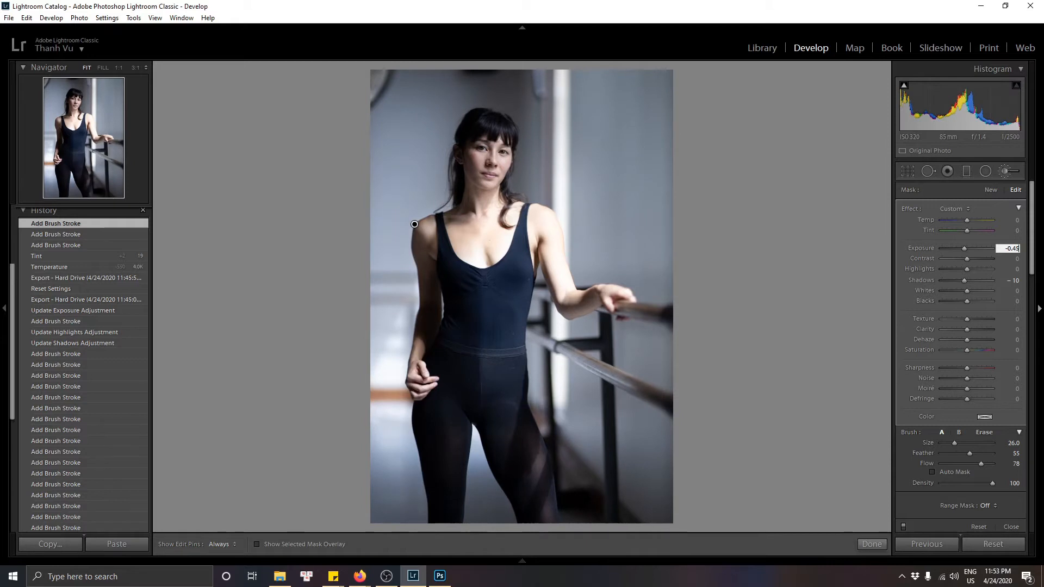
key("Return")
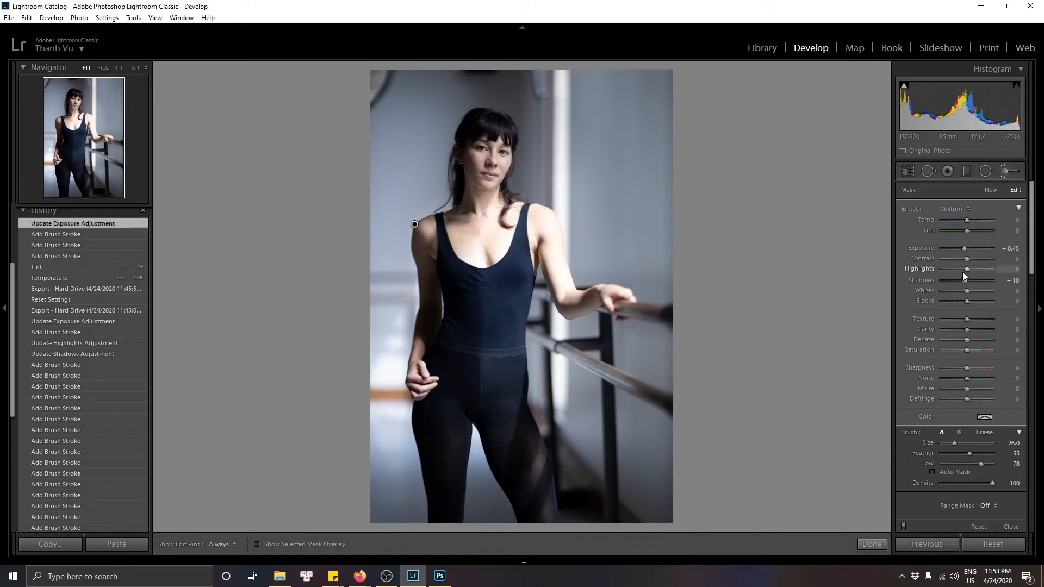
left_click_drag(967, 269, 950, 265)
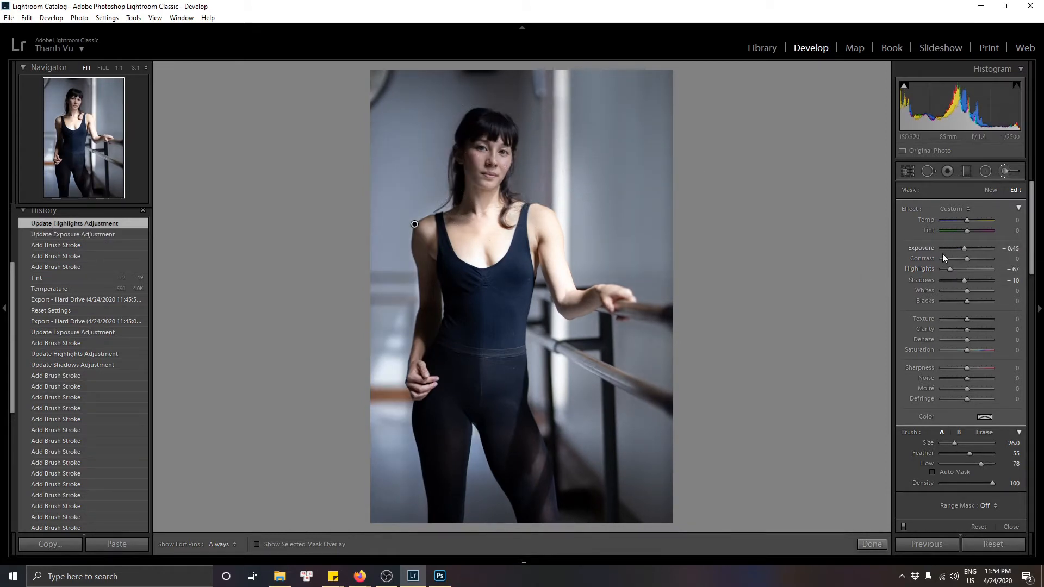
left_click_drag(950, 269, 955, 268)
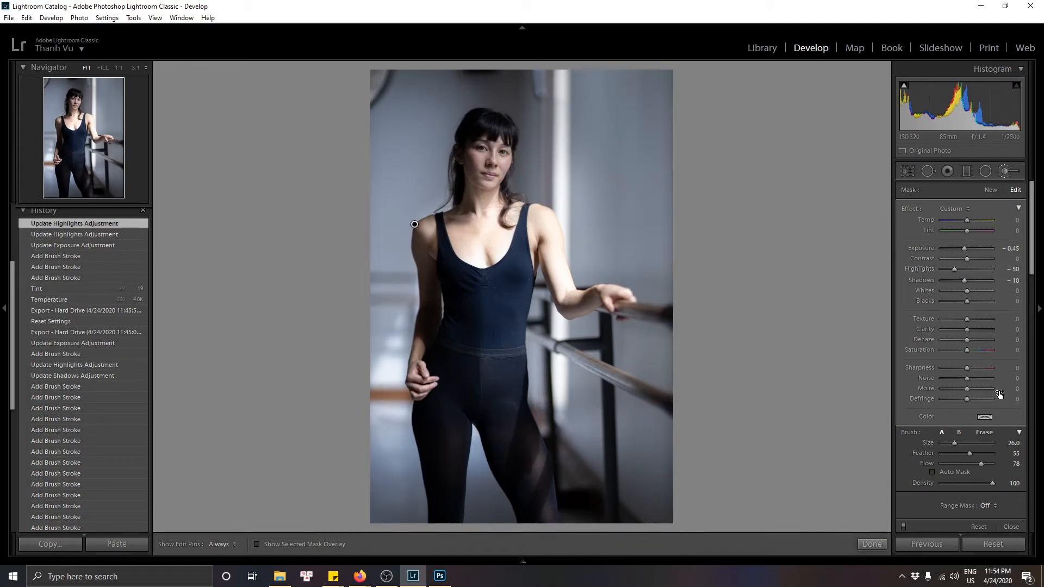
Step: Erase the burn mask from the model's face
left_click(984, 432)
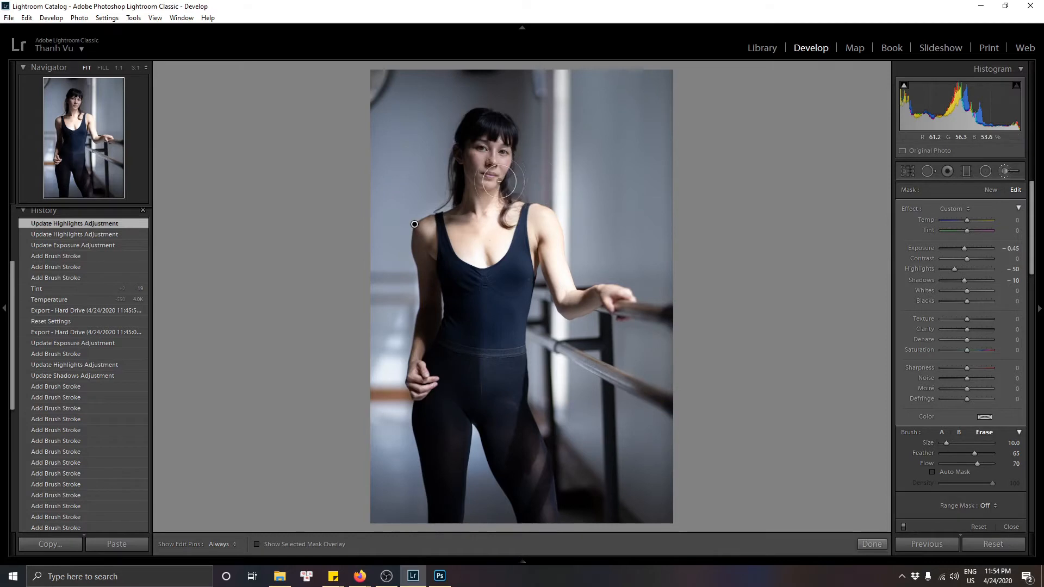
key("h")
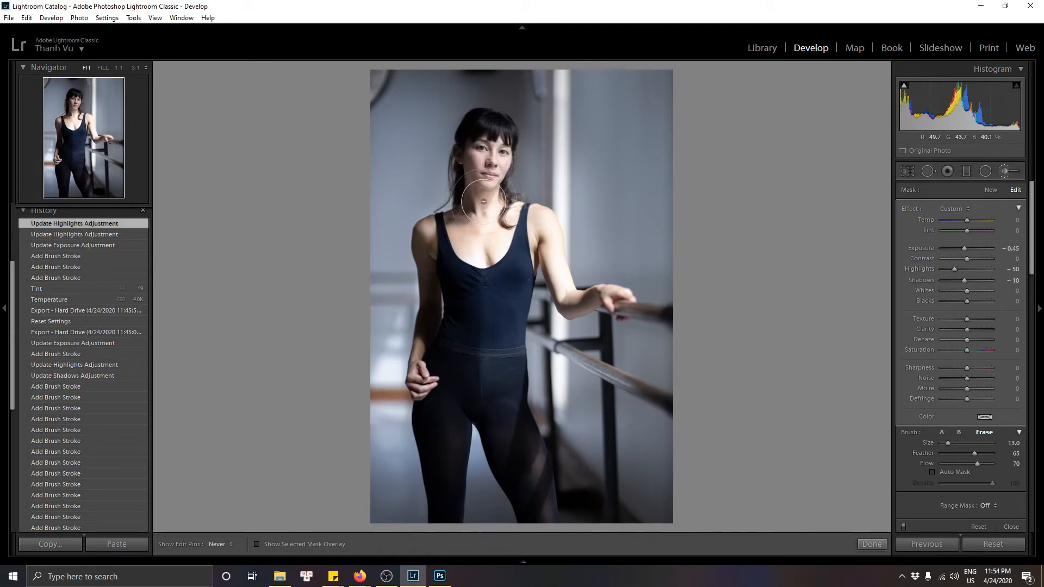
left_click_drag(499, 163, 487, 186)
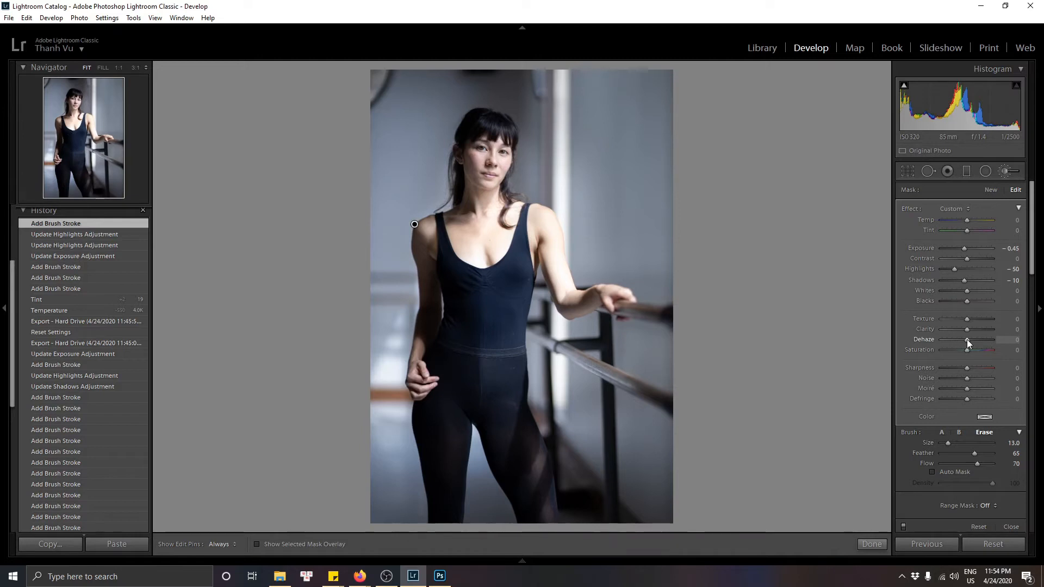
Step: Set the brush mask's Dehaze to 4 and Contrast to 10, then close the brush
left_click_drag(968, 340, 970, 339)
left_click(1007, 339)
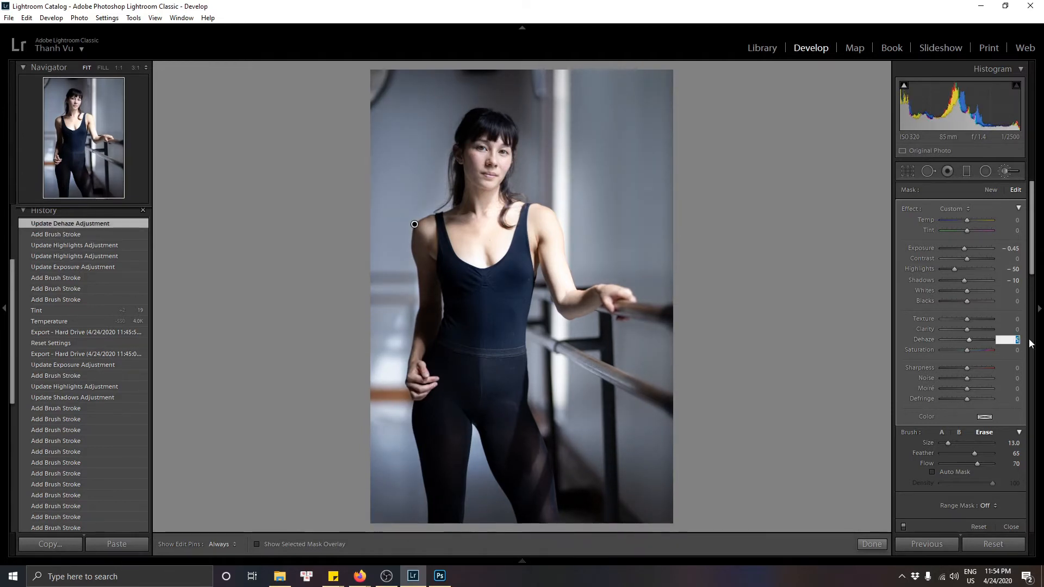
type("4")
key("Return")
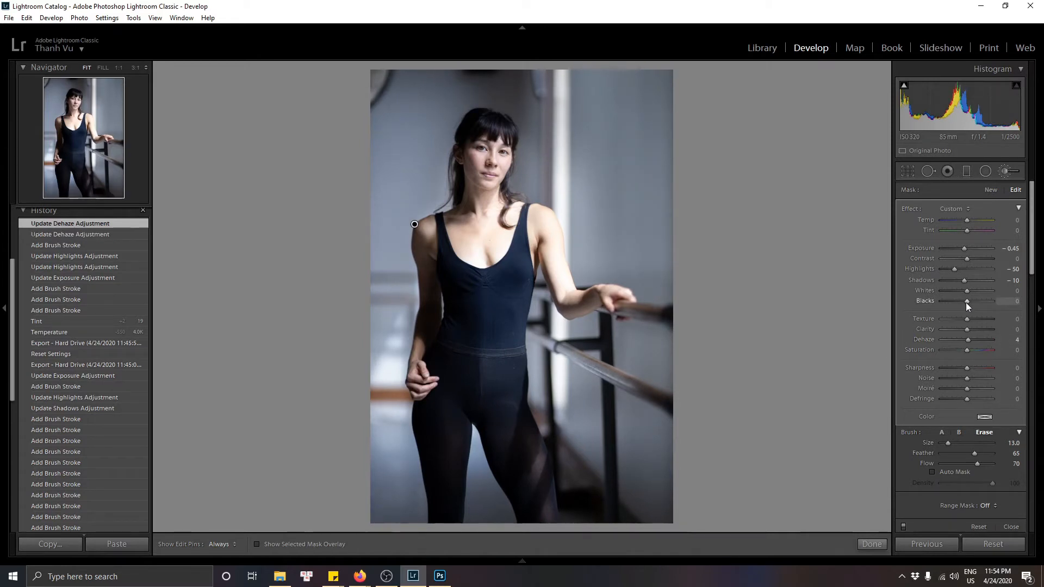
left_click(1016, 259)
key("Return")
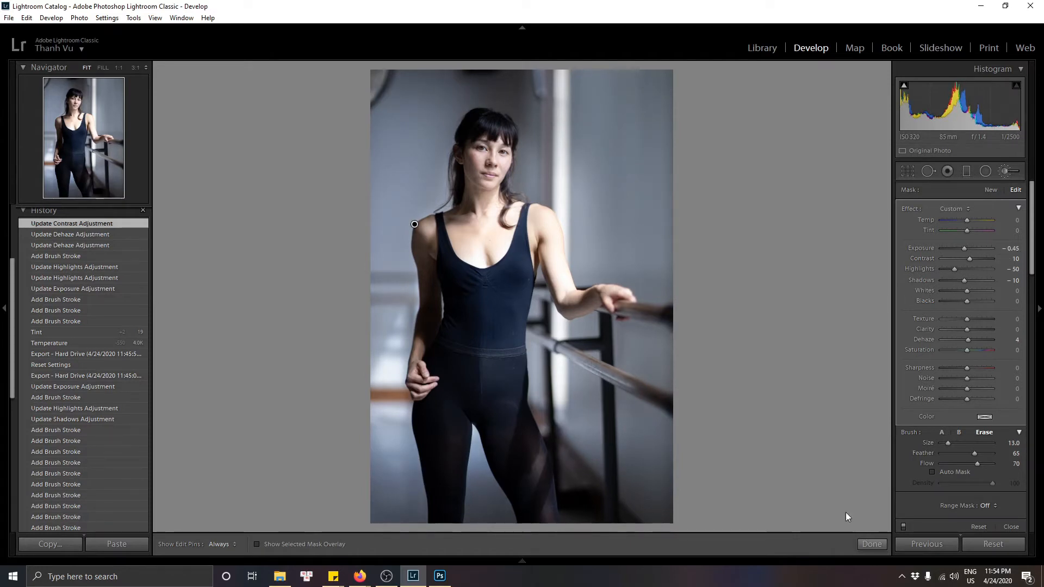
left_click(870, 548)
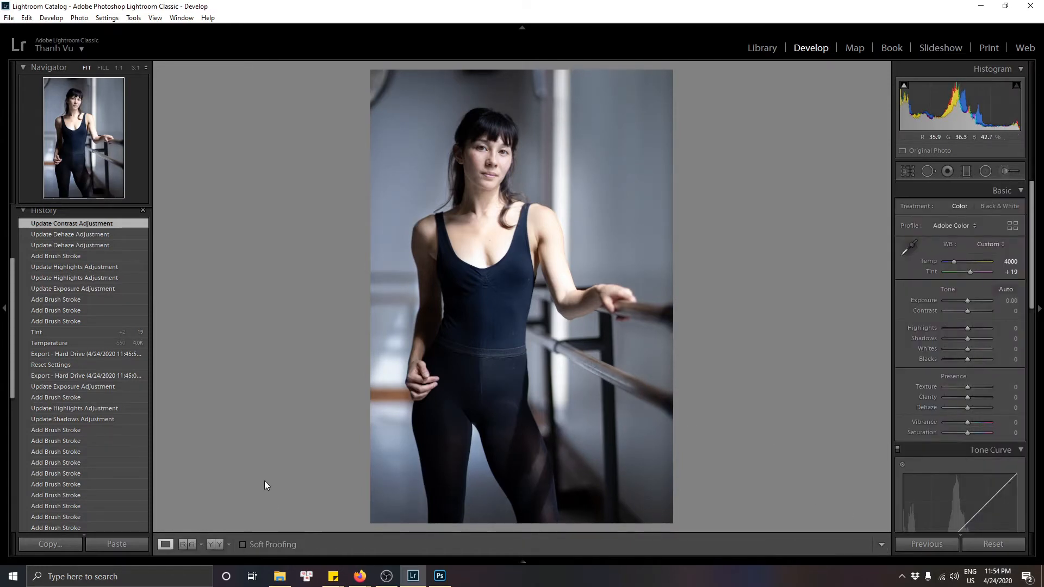
Step: Show the before and after comparison and set the global Exposure to -0.20
left_click(215, 545)
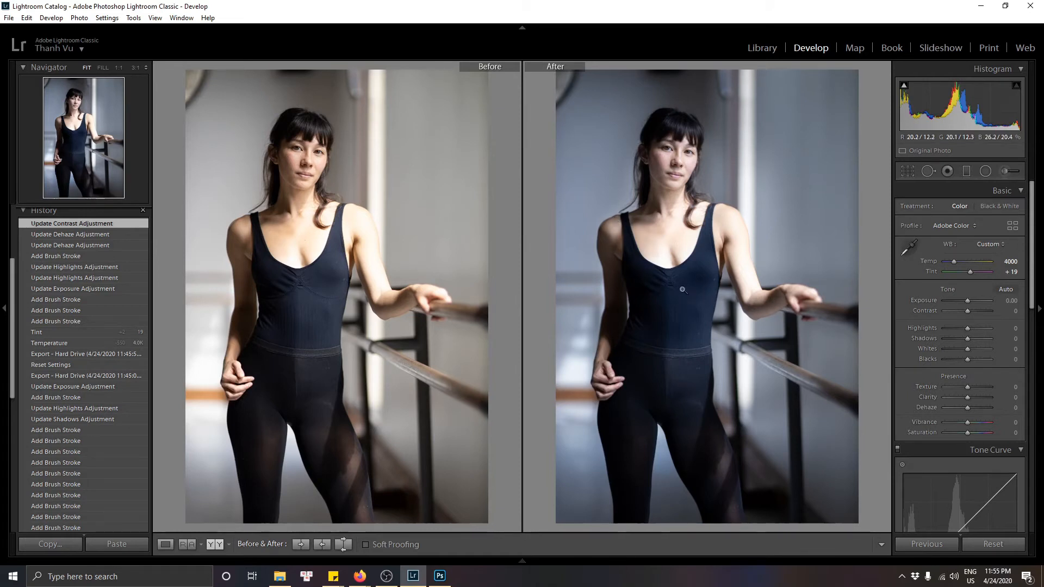
left_click(1010, 301)
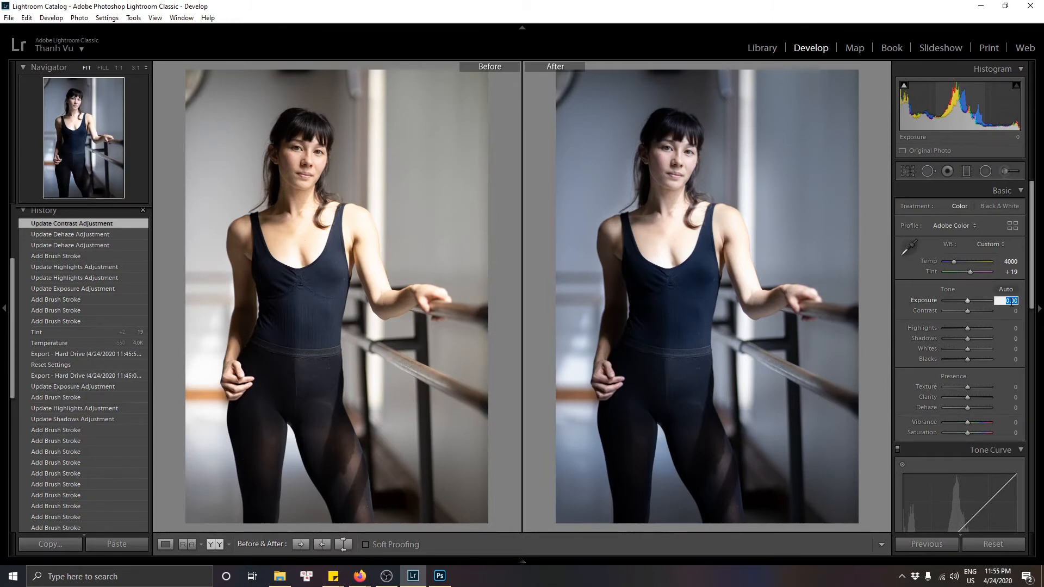
type("-0.2")
key("Return")
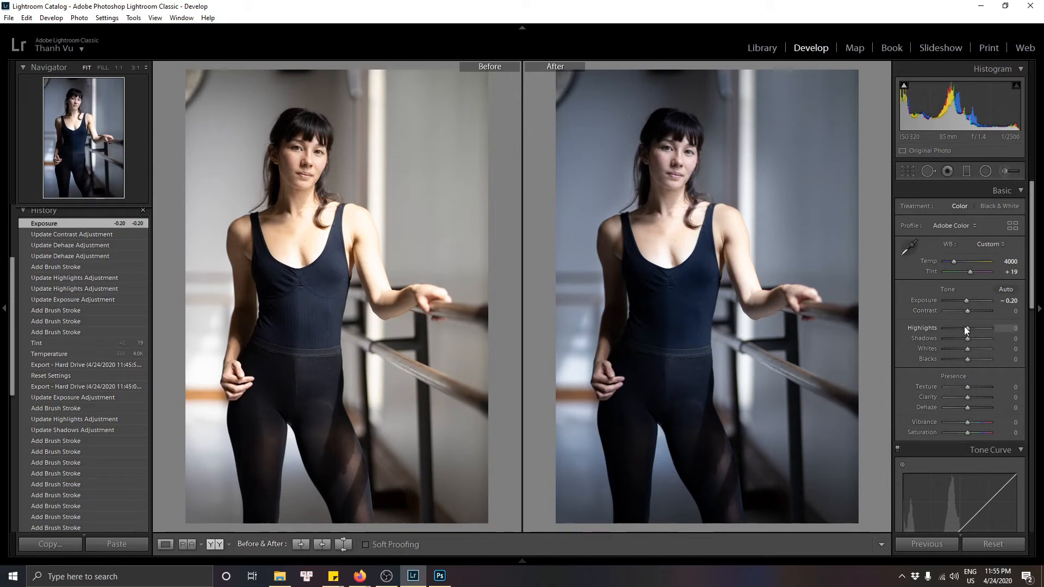
Step: Try different global Highlights values, entering -20 and then moving the slider up and back down
left_click_drag(967, 328, 962, 332)
left_click(1011, 328)
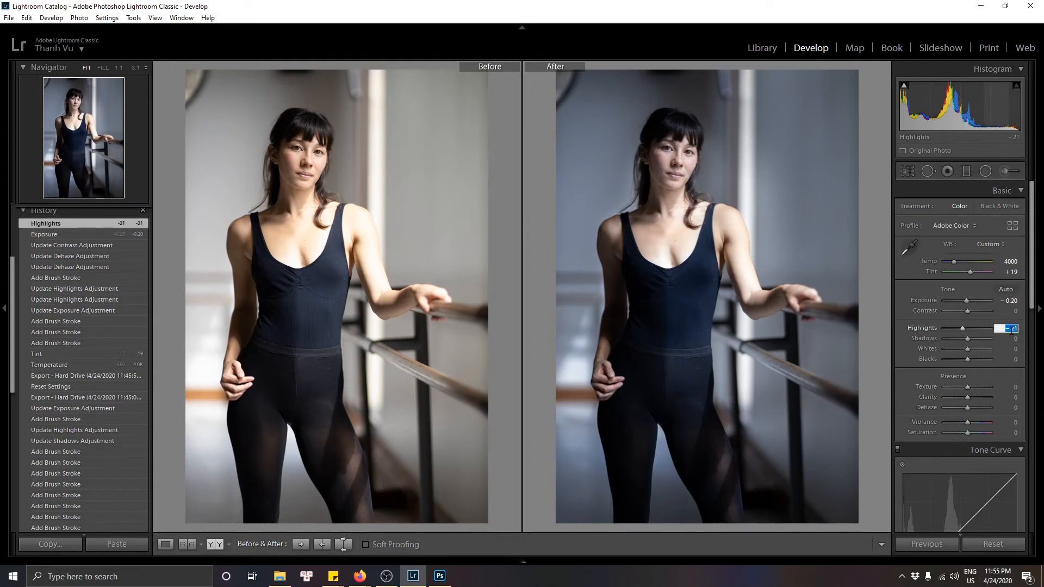
type("- 20")
key("Return")
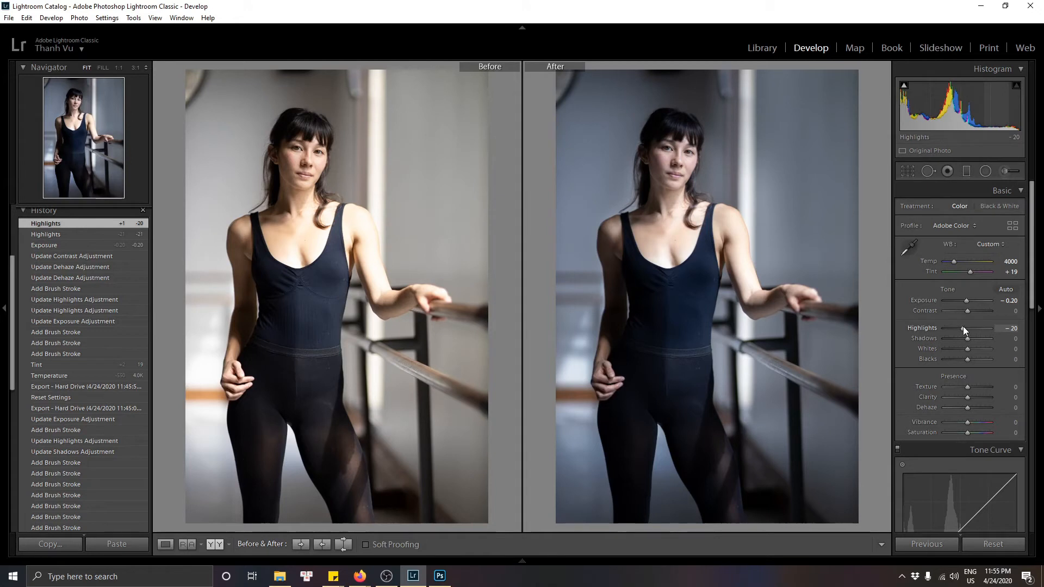
left_click_drag(963, 328, 973, 327)
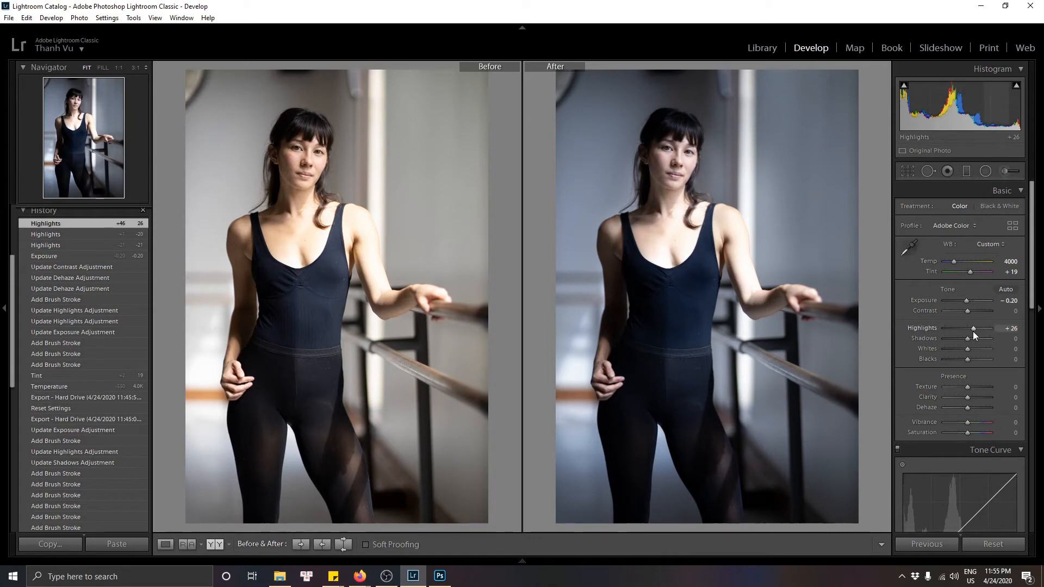
left_click_drag(970, 330, 961, 330)
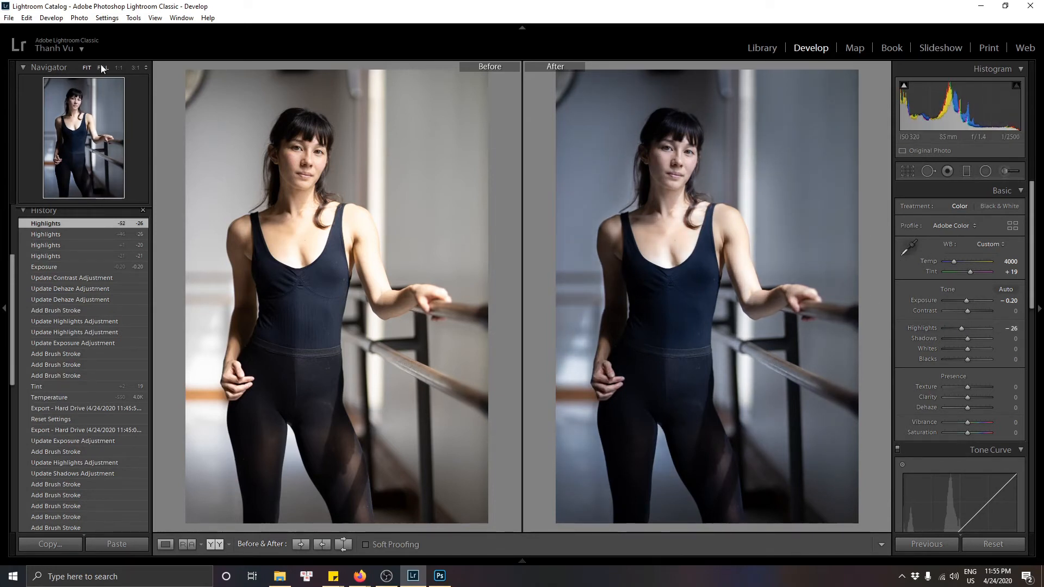
Step: Inspect the face at 1:1 zoom in single view, then switch to Fill zoom
left_click(118, 67)
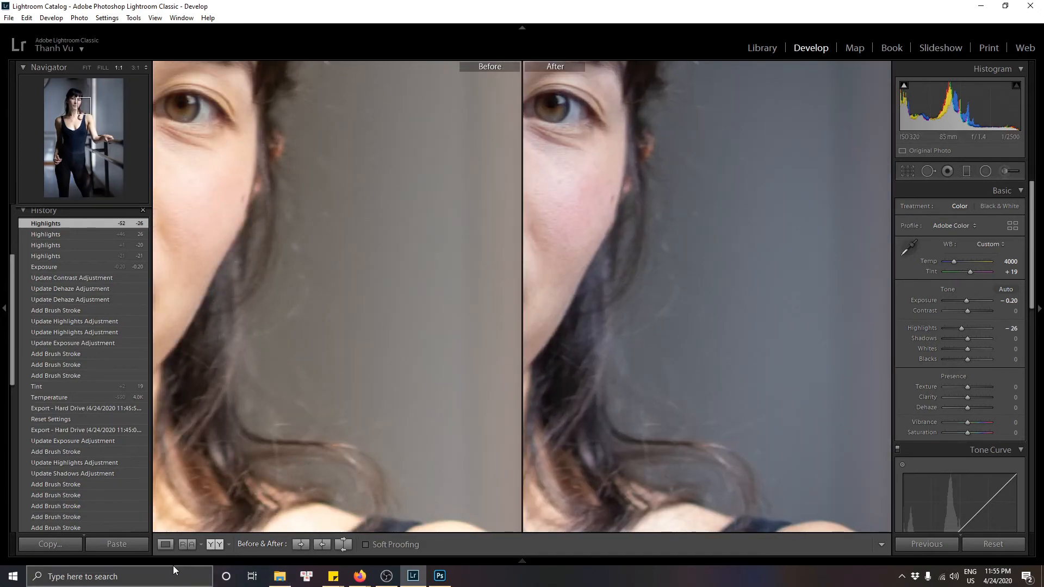
left_click(165, 544)
left_click_drag(587, 359, 870, 417)
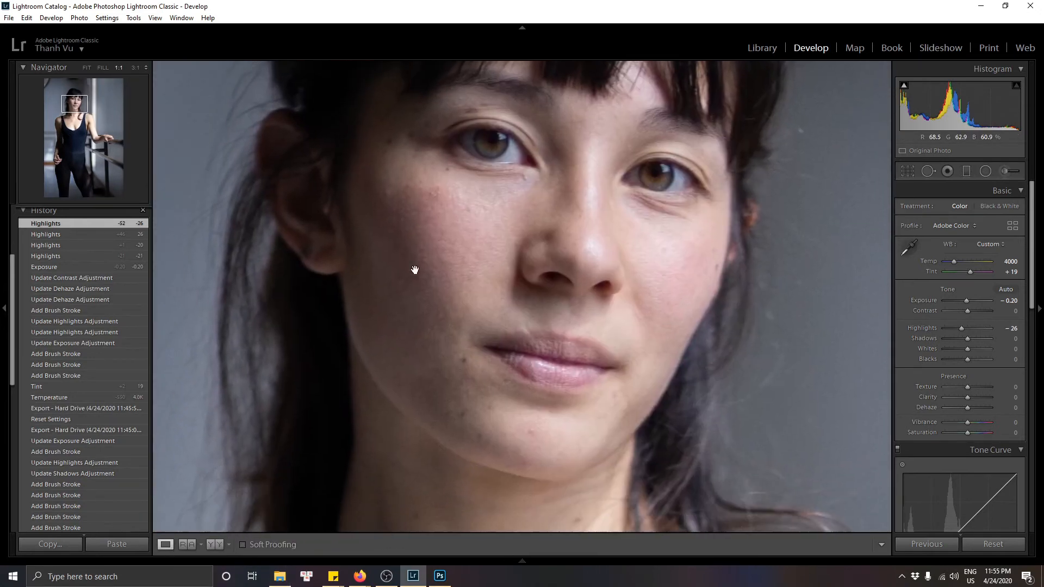
left_click(103, 67)
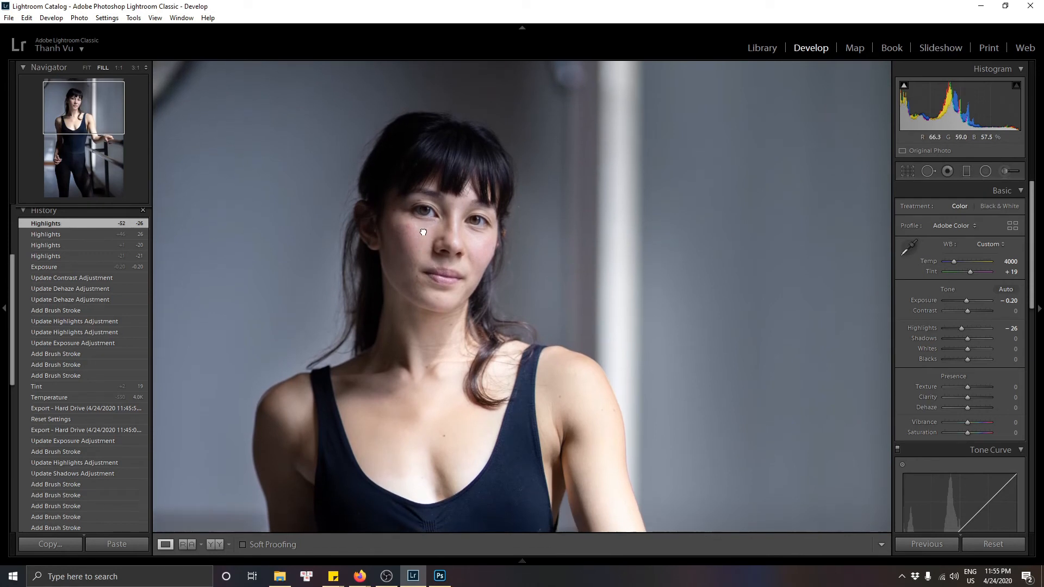
Step: Set the global Highlights to -25
mouse_move(963, 328)
left_mouse_down()
mouse_move(978, 328)
mouse_move(964, 328)
left_mouse_up()
left_click(1008, 328)
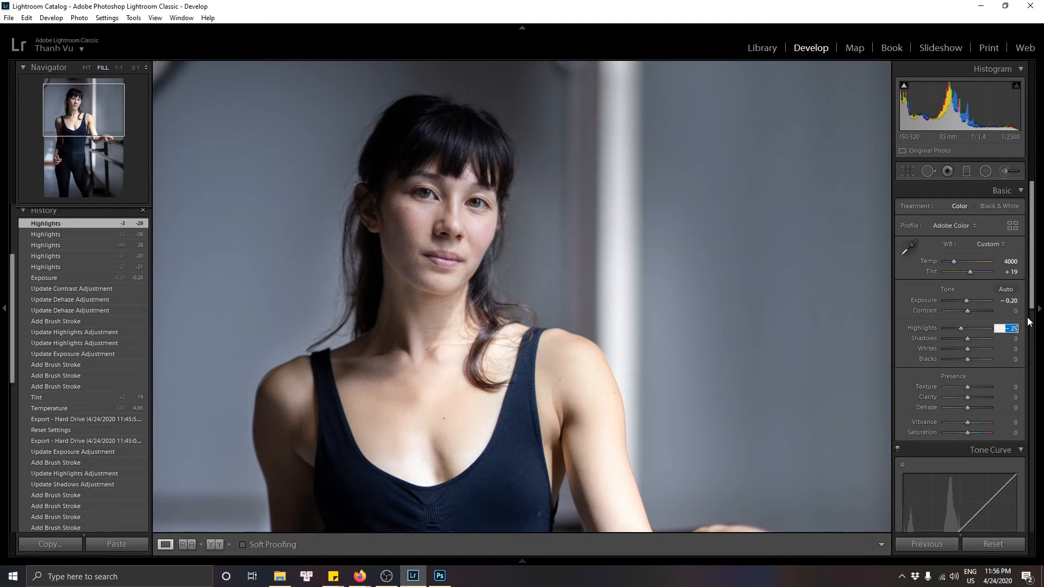
key("Return")
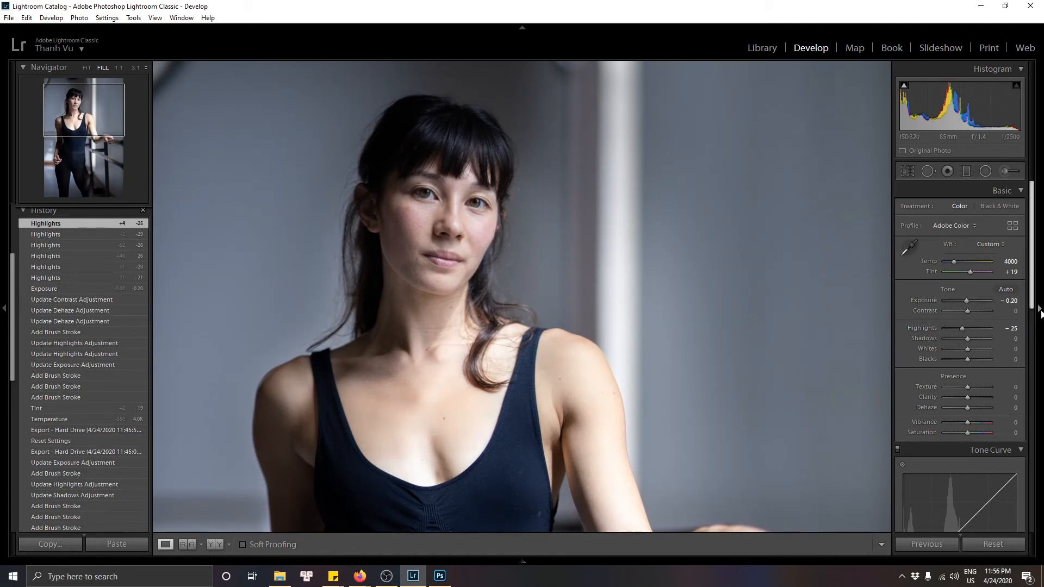
Step: Fit the whole photo in view, compare before and after, then return to single view
left_click(82, 67)
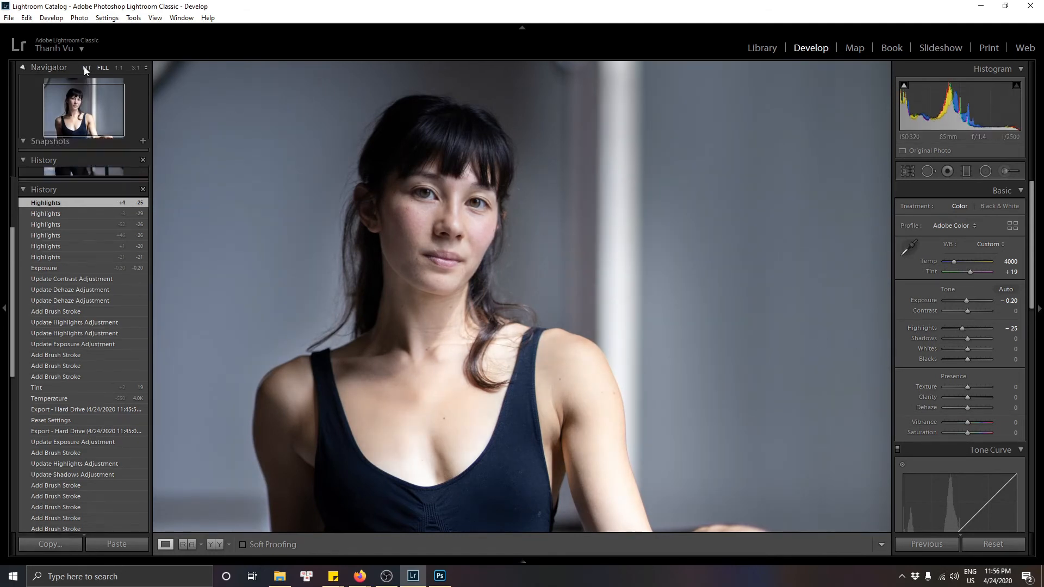
left_click(24, 69)
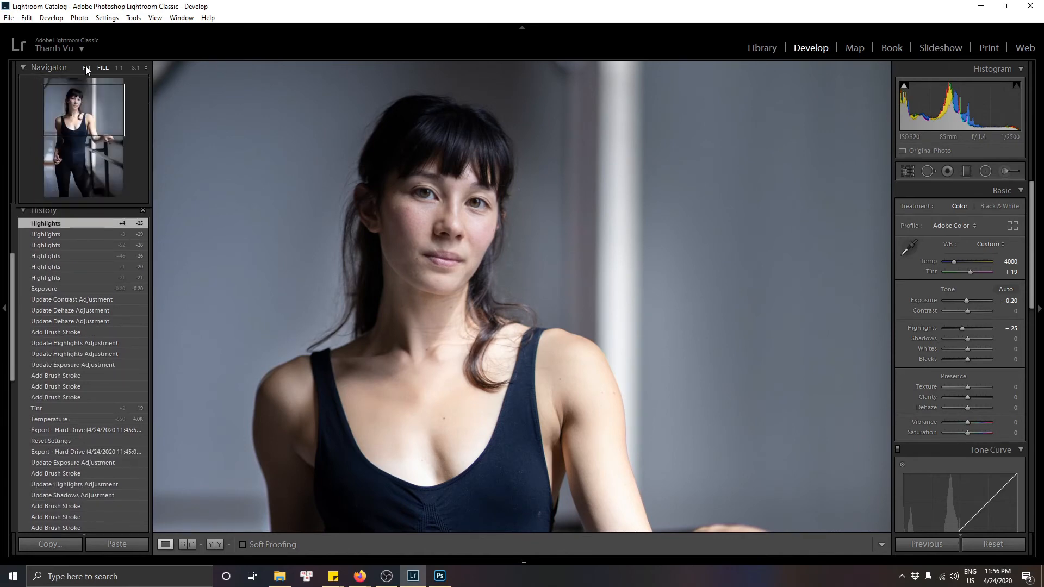
left_click(86, 67)
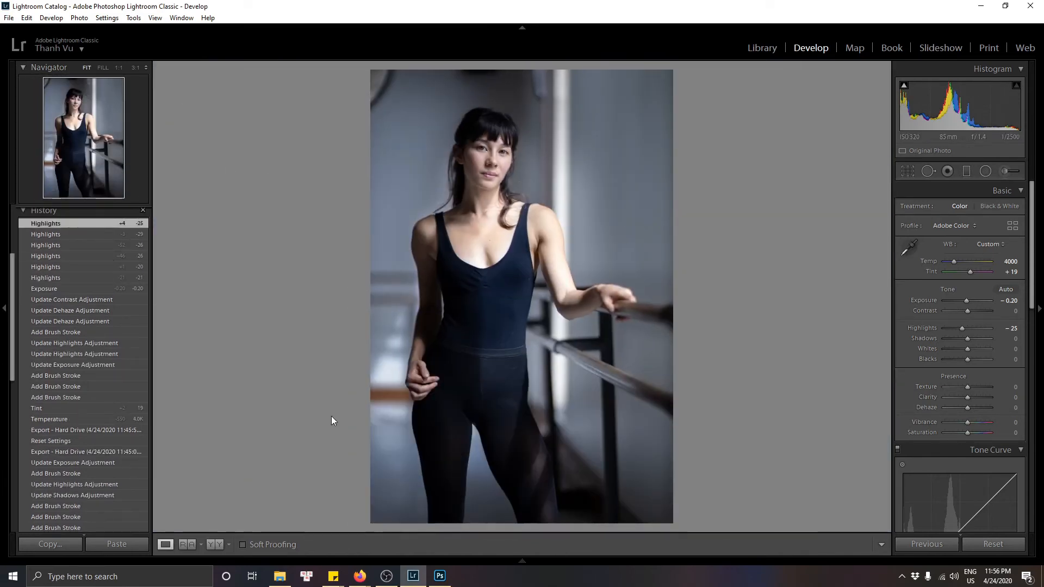
left_click(216, 544)
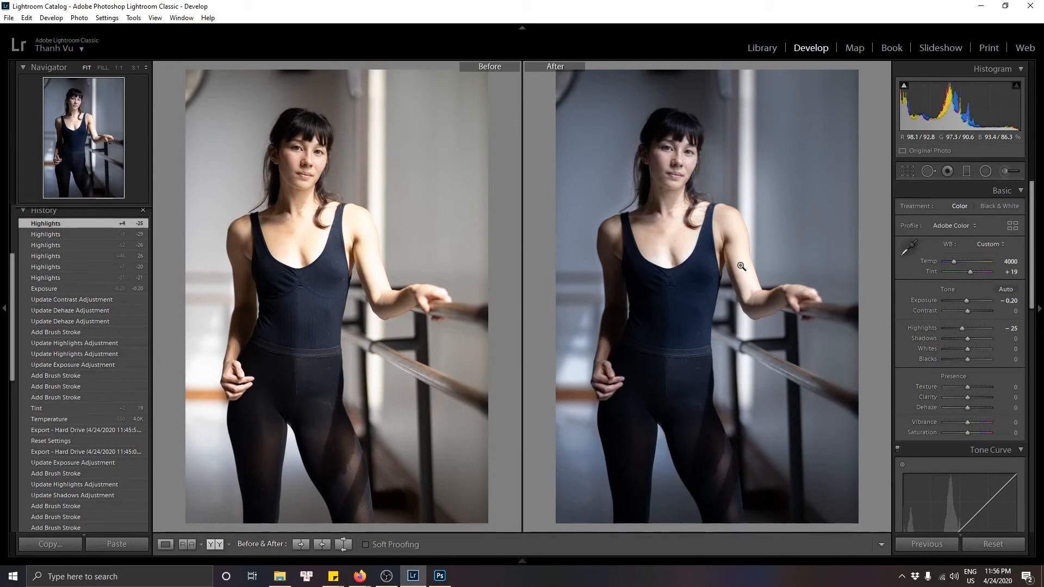
left_click(166, 544)
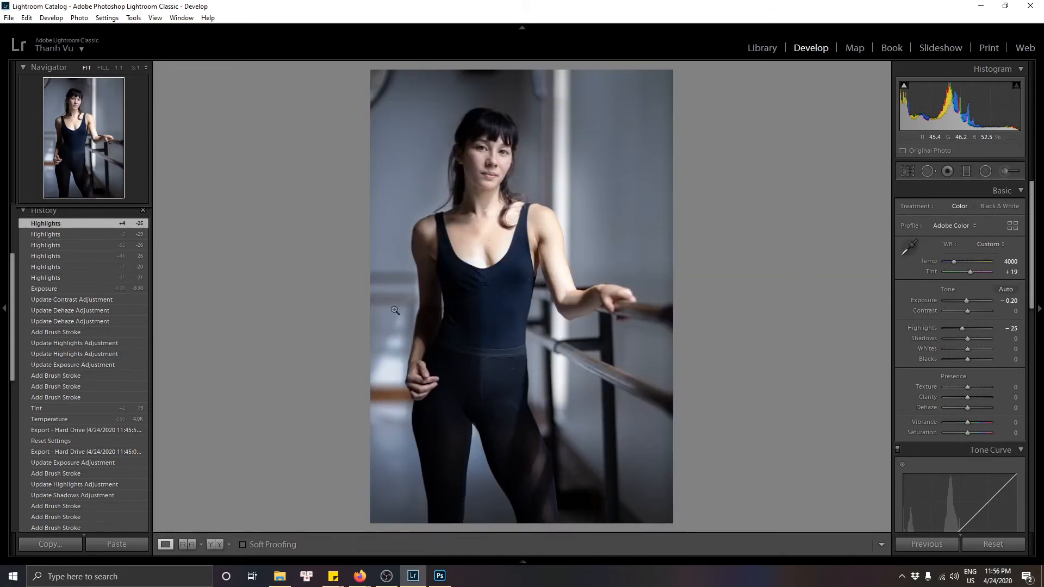